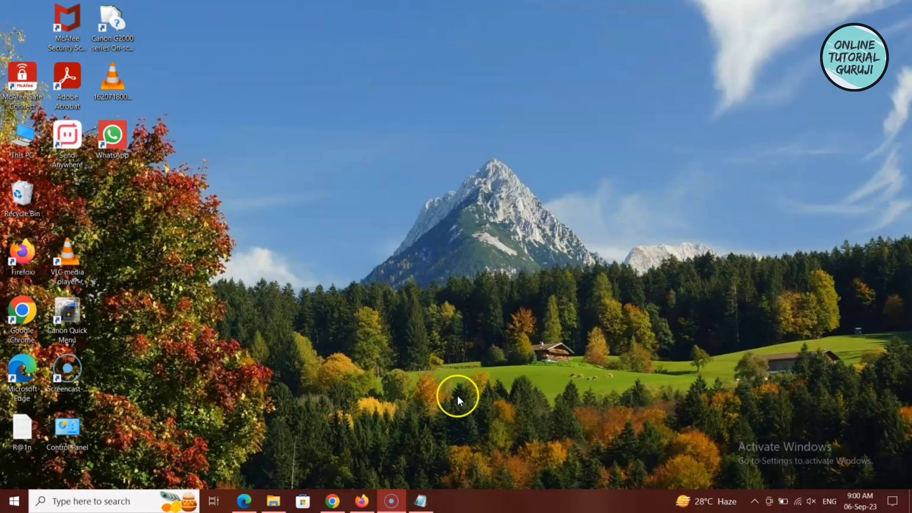
- In Chrome, go to pli.indiapost.gov.in and open the PLI Customer Portal suggestion
click(332, 501)
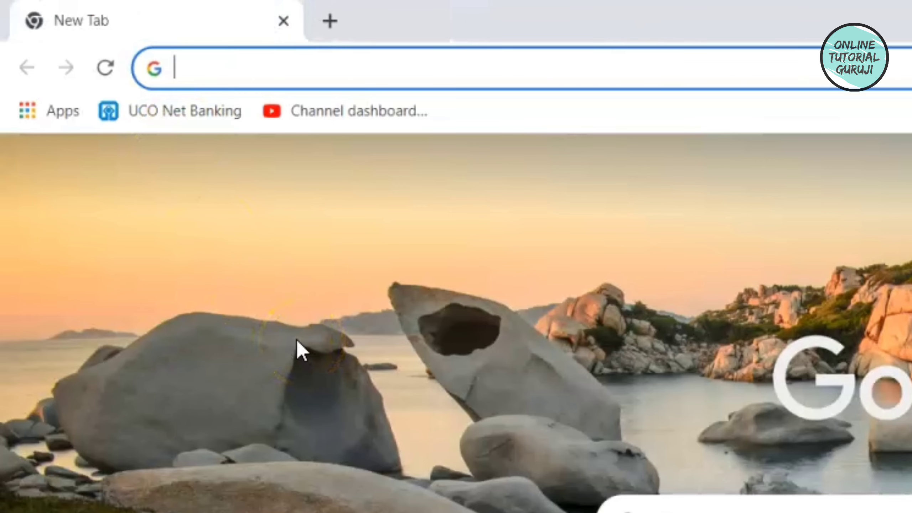
text(pli)
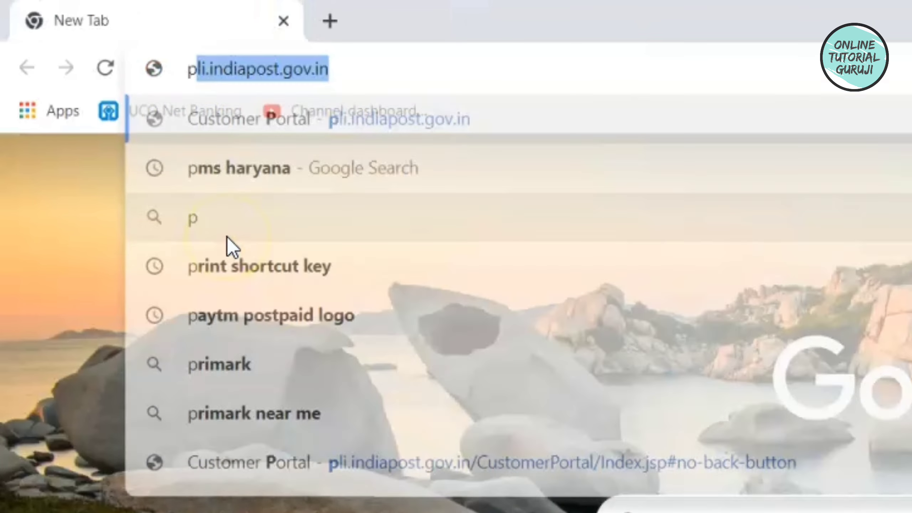
text(.ini)
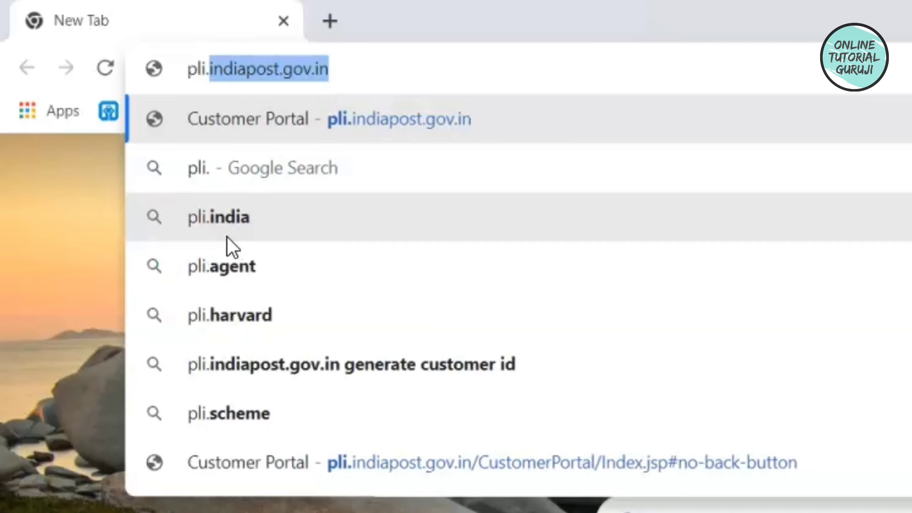
key(BackSpace)
text(d)
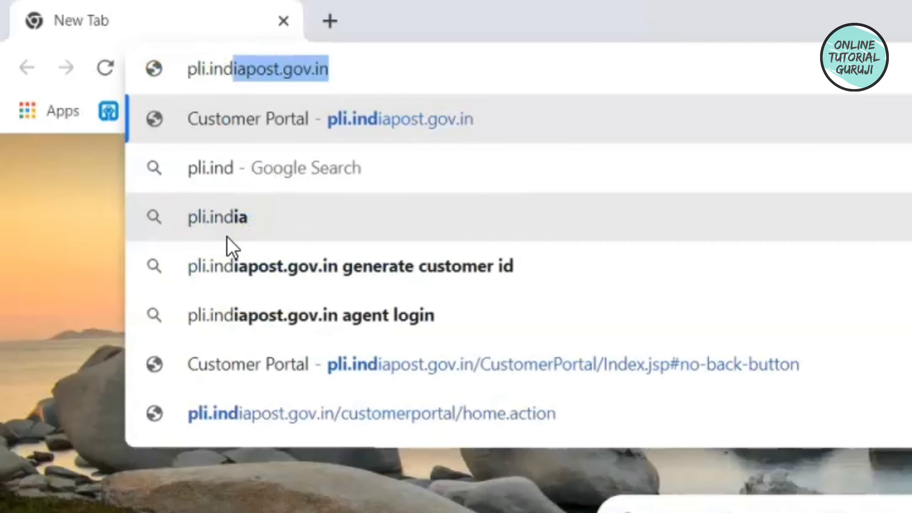
text(ia.post)
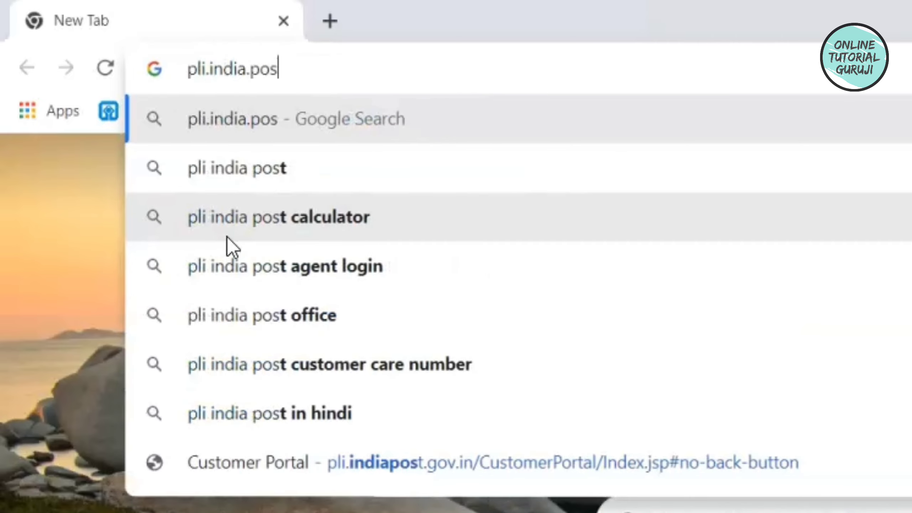
key(BackSpace)
key(BackSpace)
key(BackSpace)
key(BackSpace)
key(BackSpace)
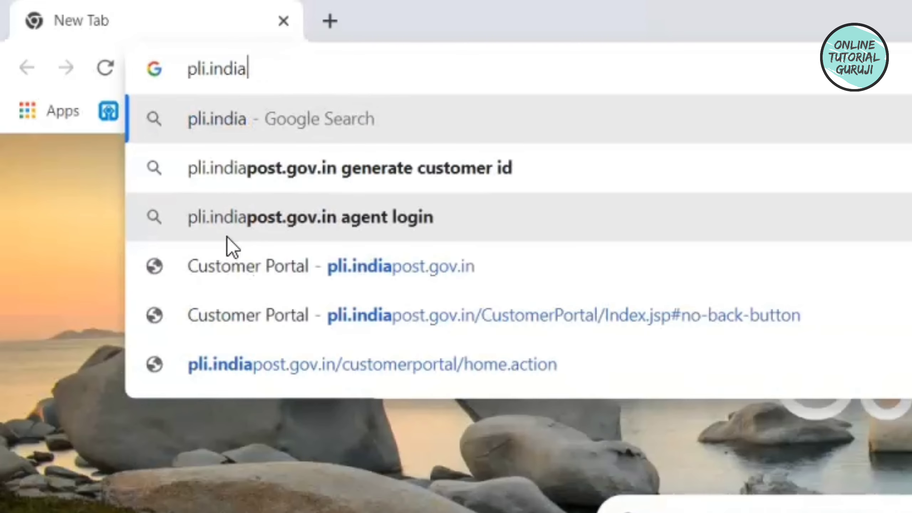
text(post.)
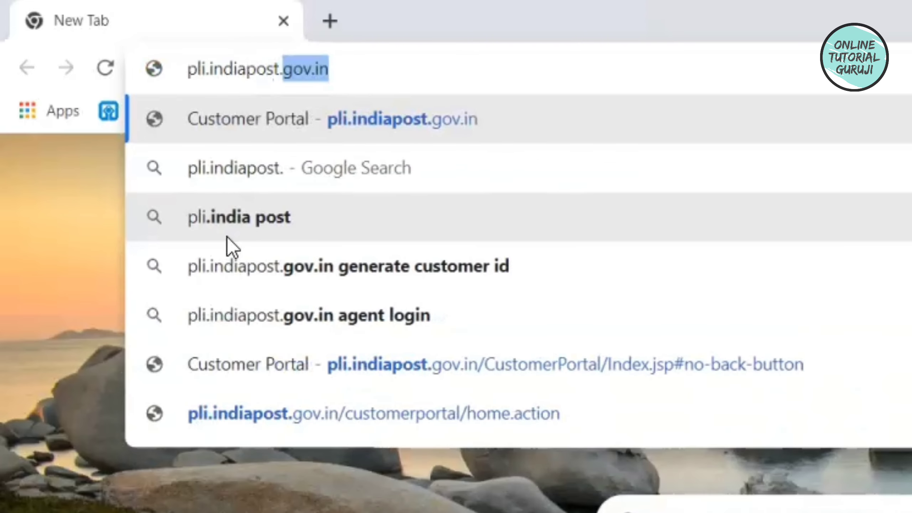
text(gov.in)
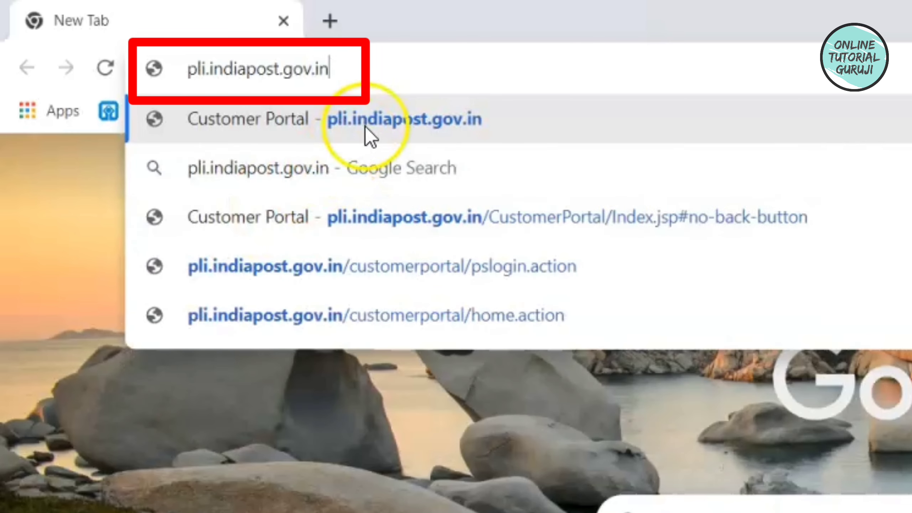
click(366, 137)
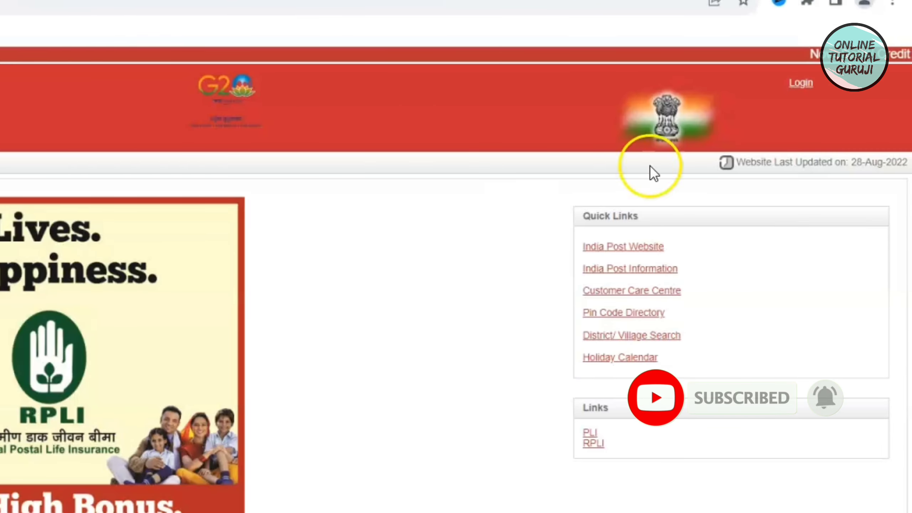
- Open the customer login page from the portal's top-right Login link
click(797, 85)
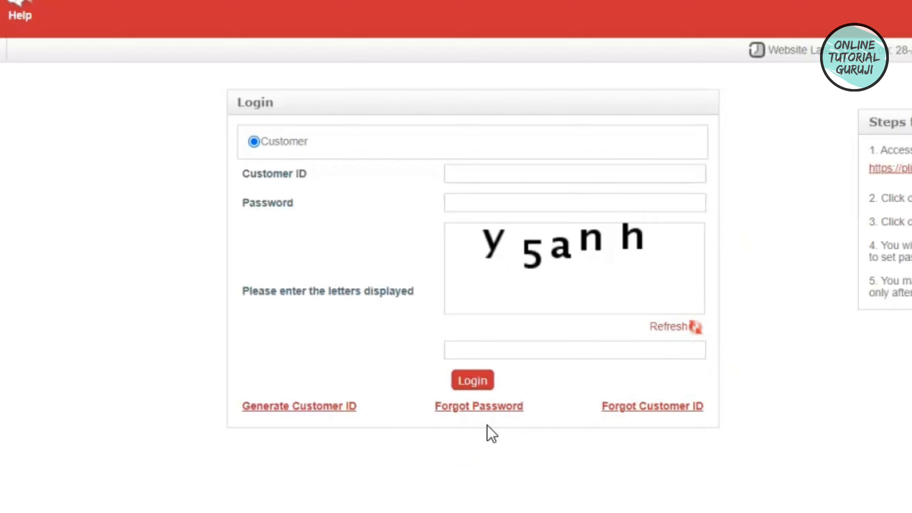
- Open Forgot password and enter the registered mobile number, e-mail, customer ID and captcha
click(488, 410)
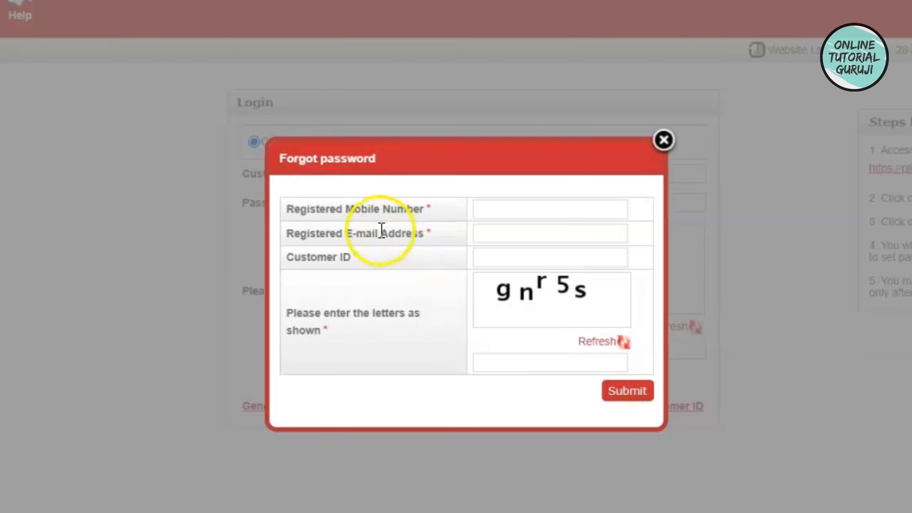
click(501, 208)
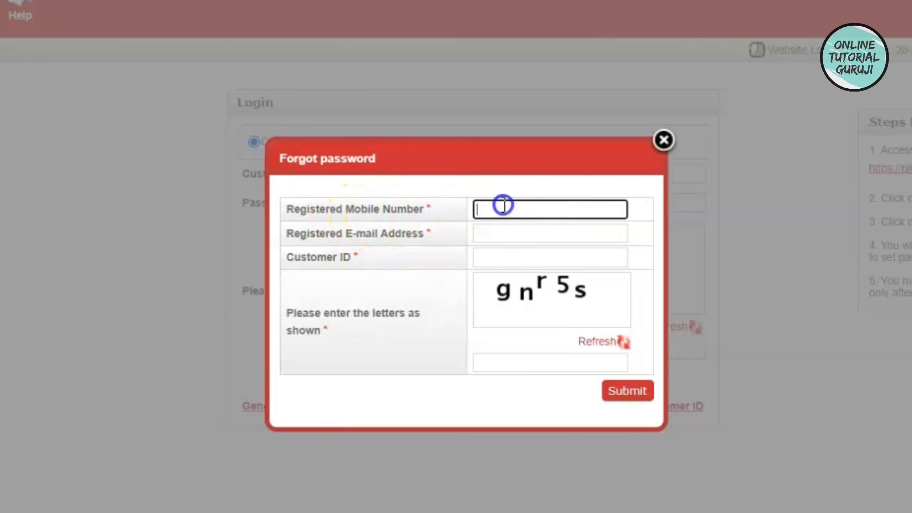
text(9999999999)
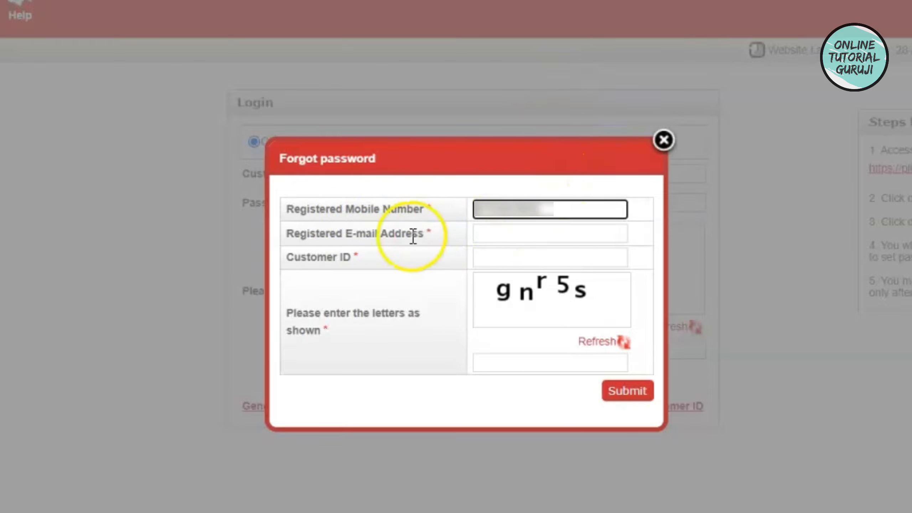
click(494, 236)
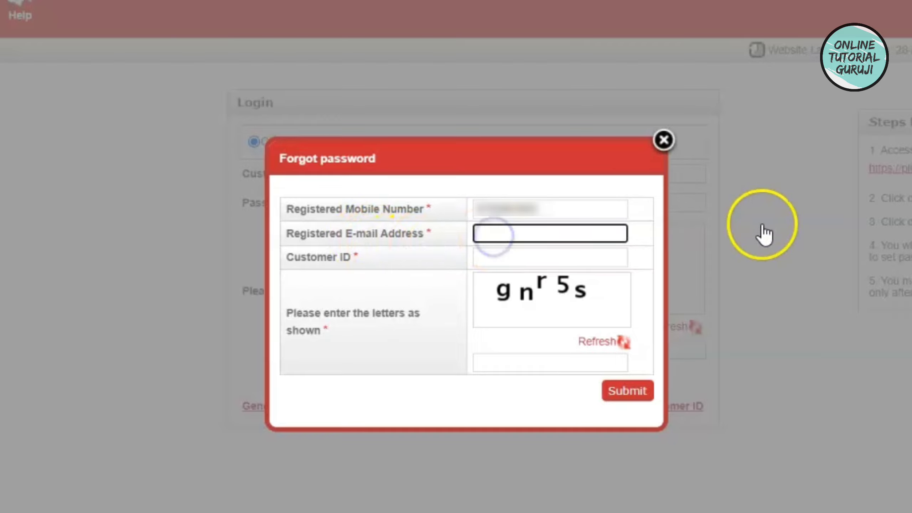
text(user@gmail.com)
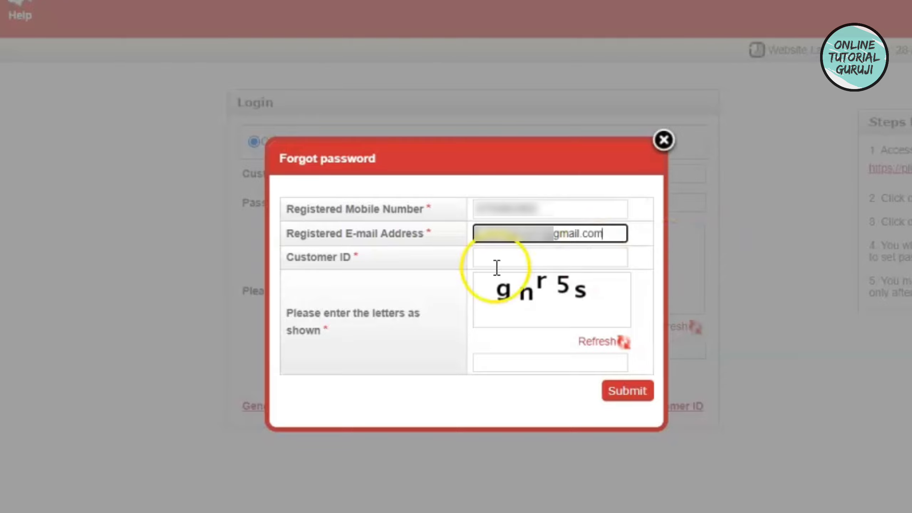
click(509, 258)
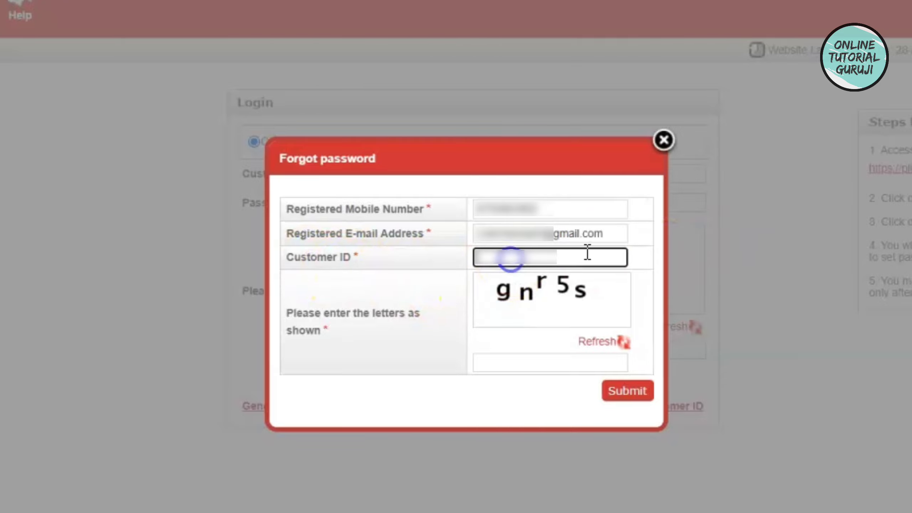
text(123456789)
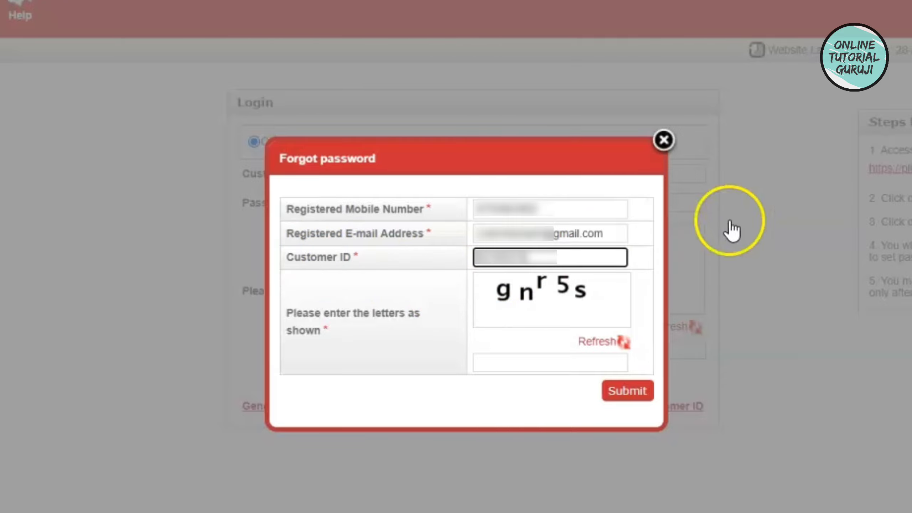
click(540, 364)
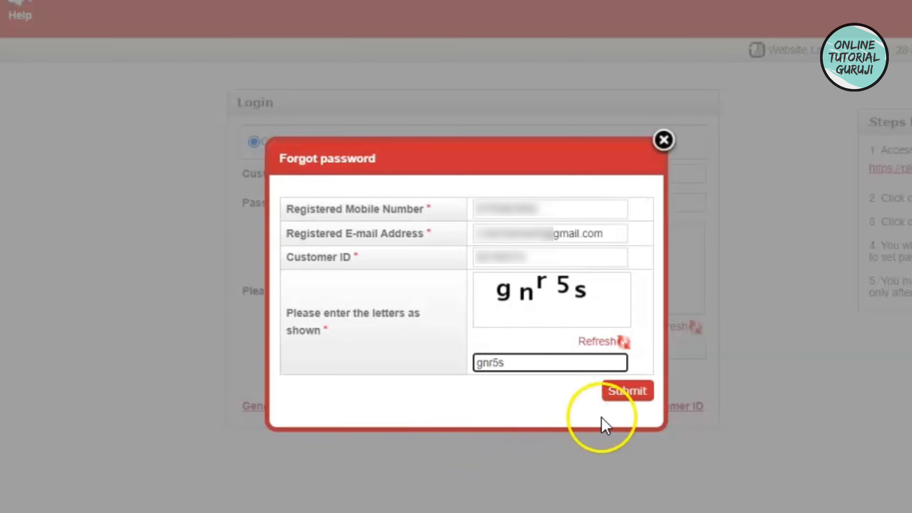
- Submit the forgot-password request and acknowledge the verification-link-sent message
click(644, 393)
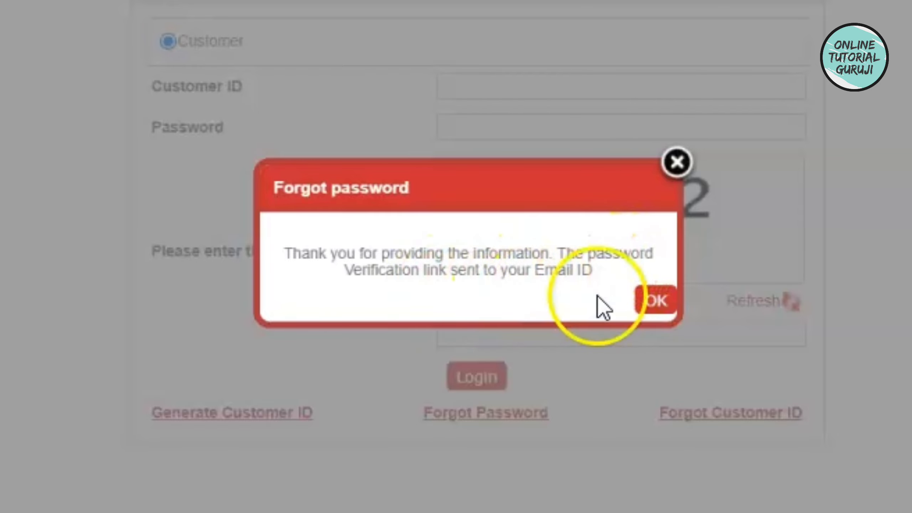
click(661, 304)
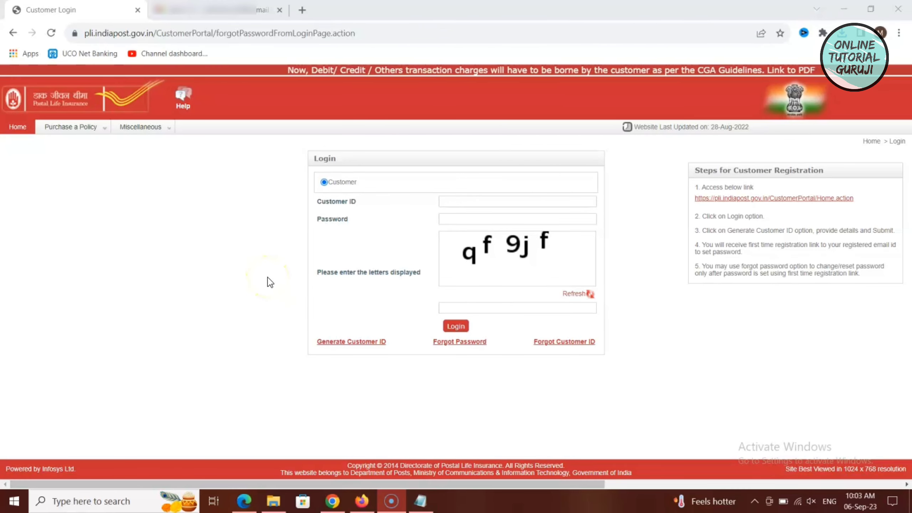
click(270, 283)
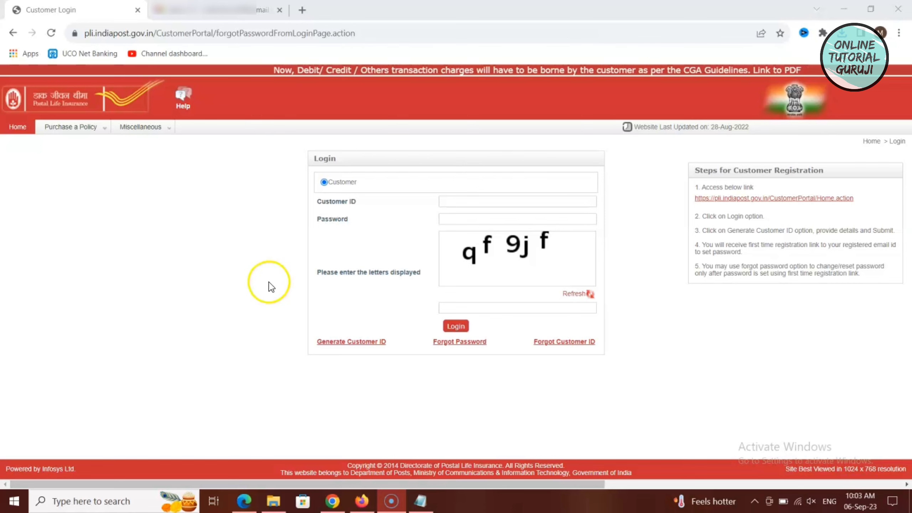
- Open the Postal Life Insurance password-reset e-mail in Gmail Spam and copy its reset link
click(244, 10)
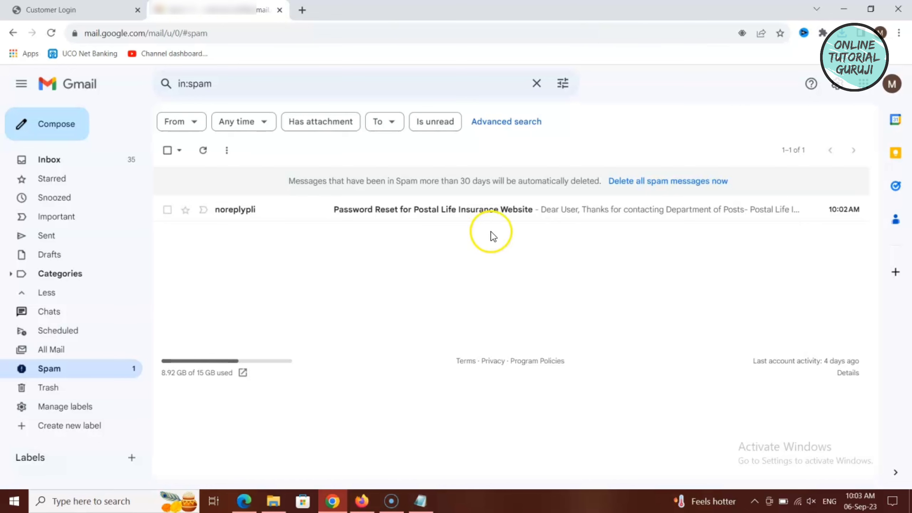
click(501, 219)
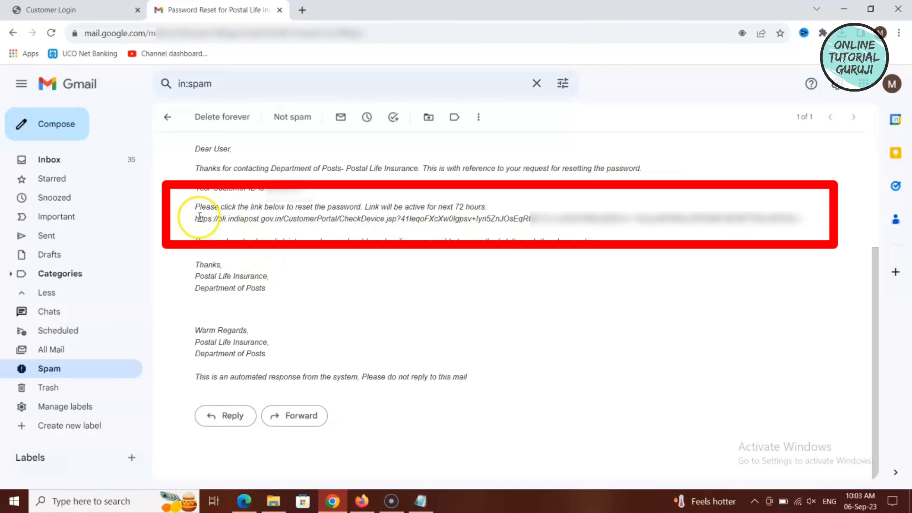
drag(196, 218, 805, 225)
right_click(781, 226)
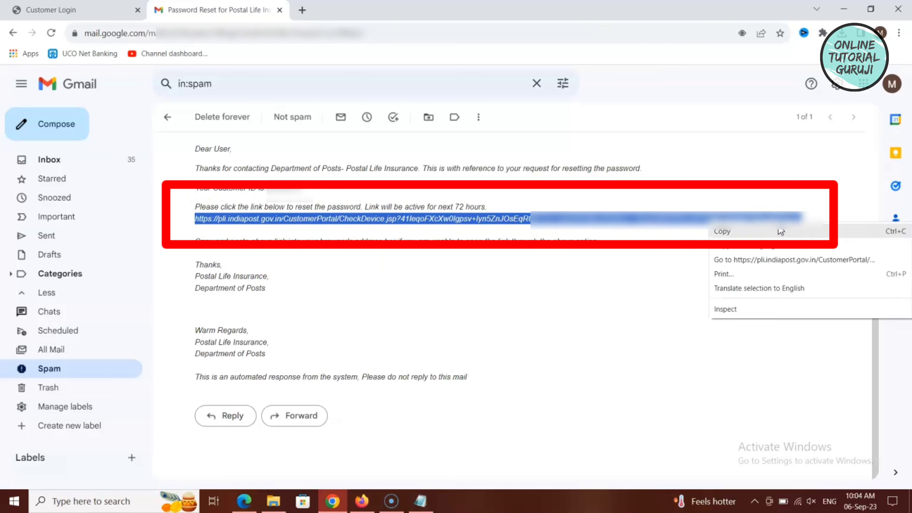
click(780, 231)
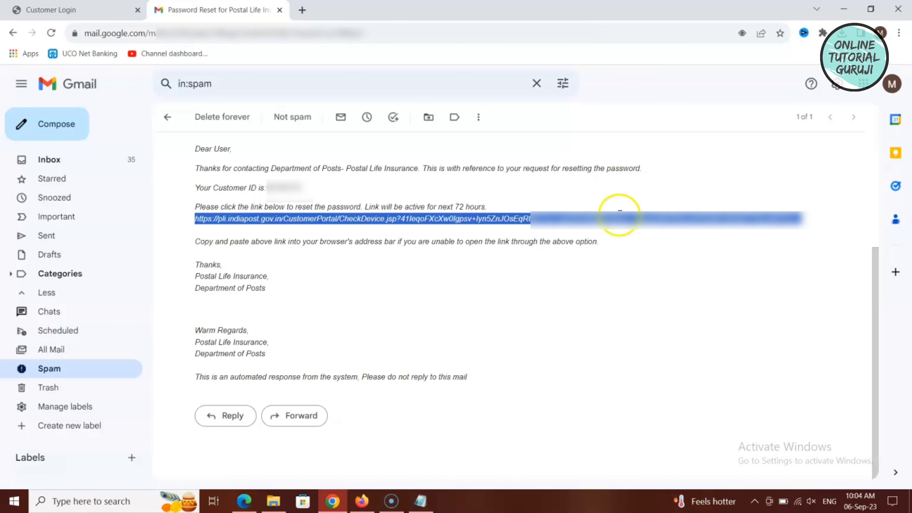
- Paste the copied reset link into a new tab to load the Set Password page
click(302, 10)
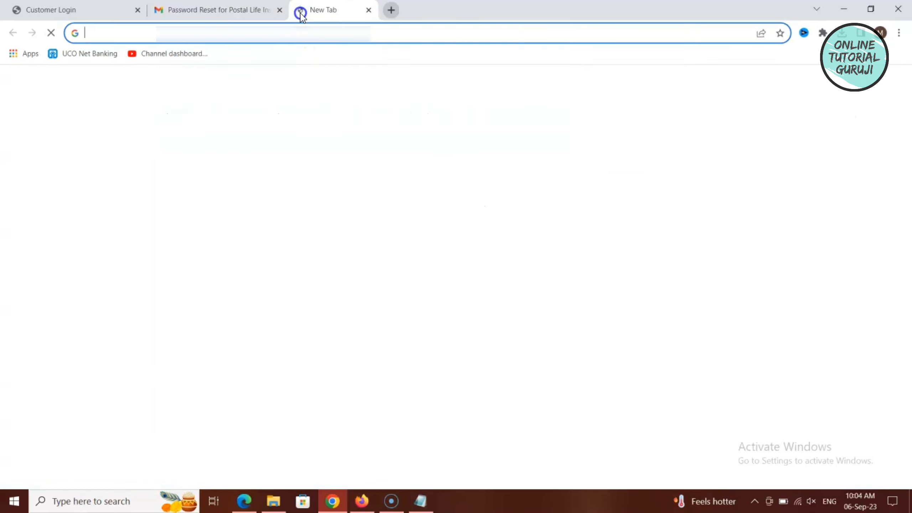
right_click(286, 33)
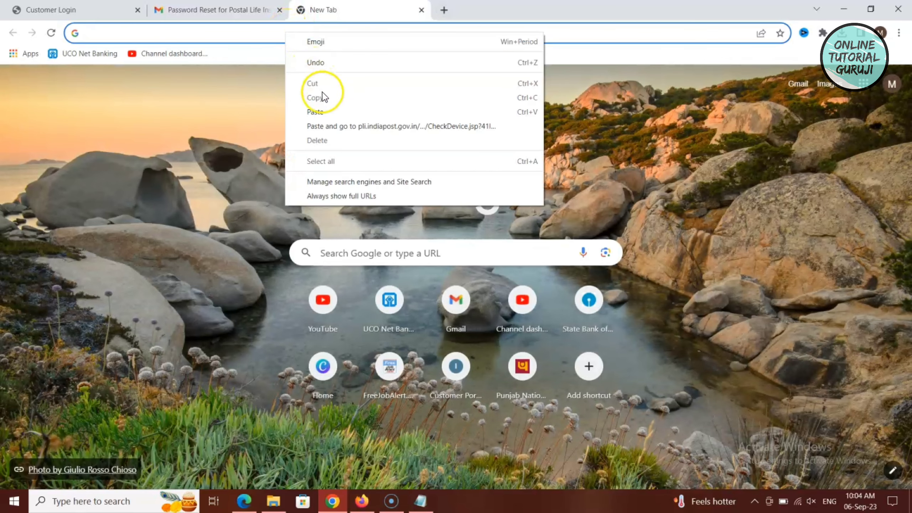
click(327, 110)
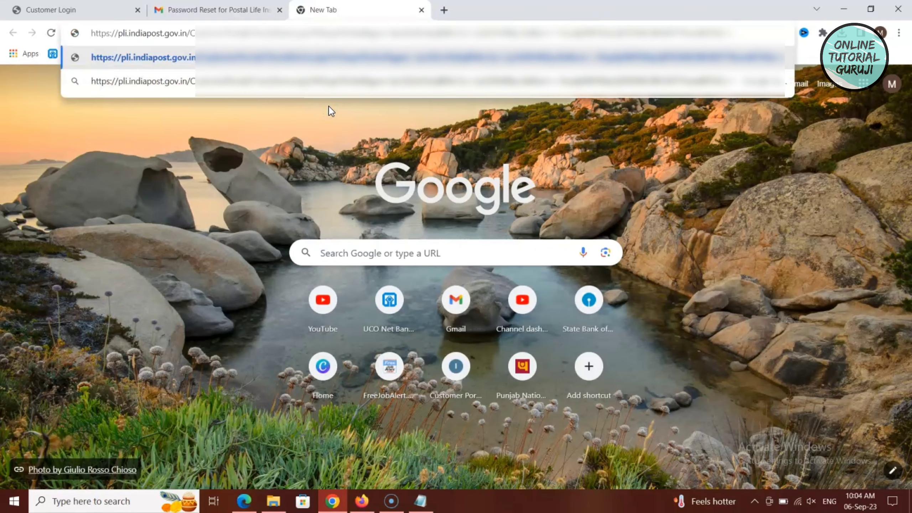
key(Return)
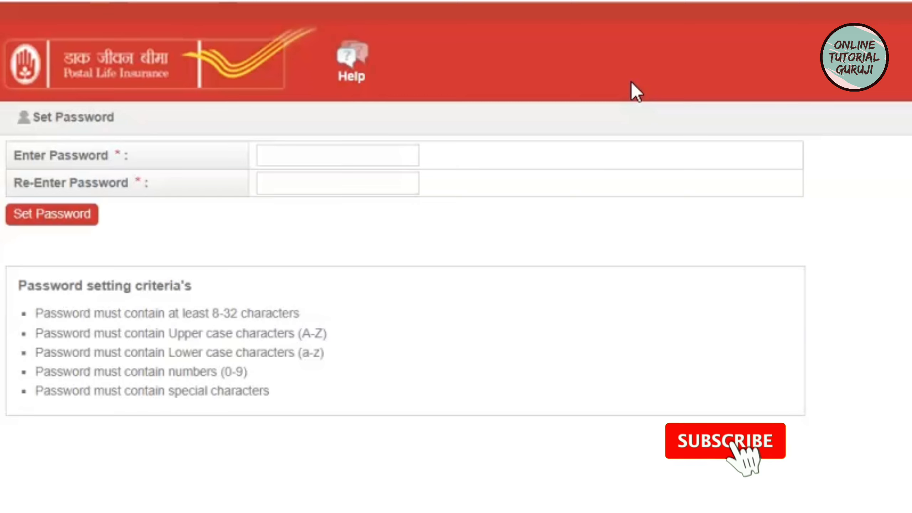
click(639, 98)
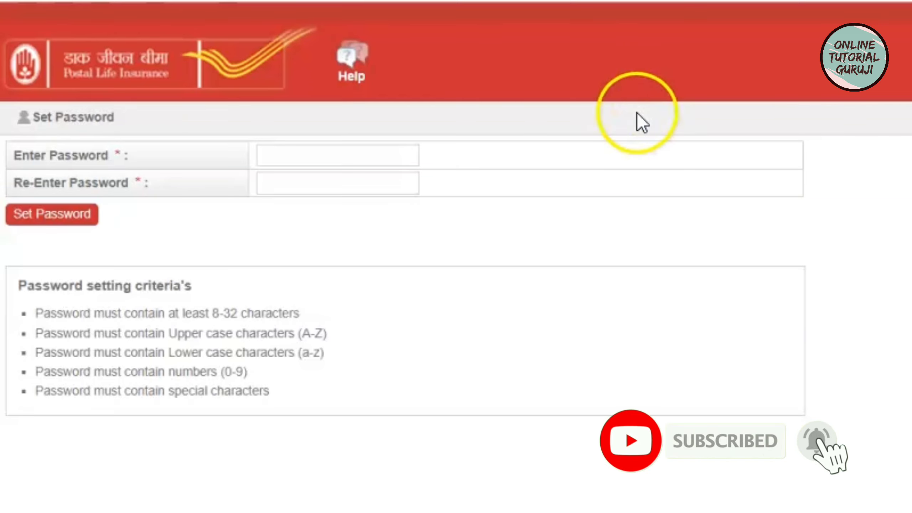
click(635, 100)
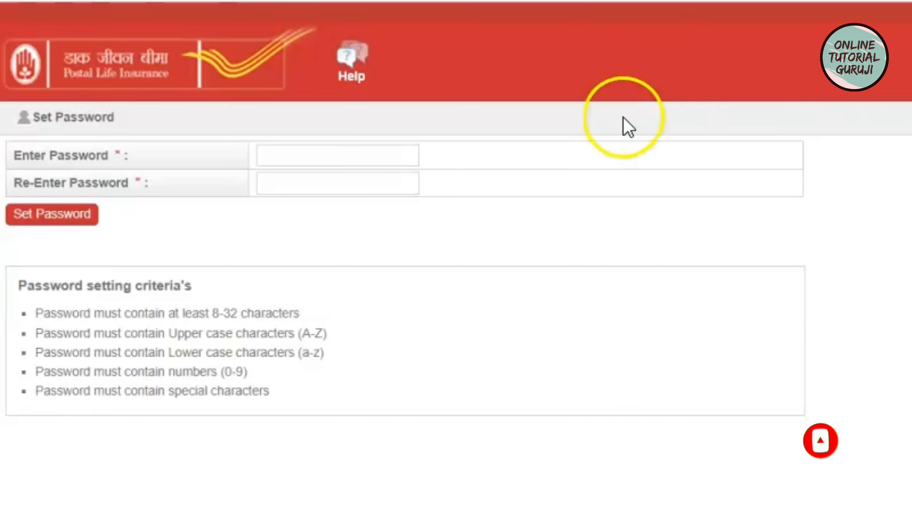
- Enter the new password in both password fields and save it with Set Password
click(258, 154)
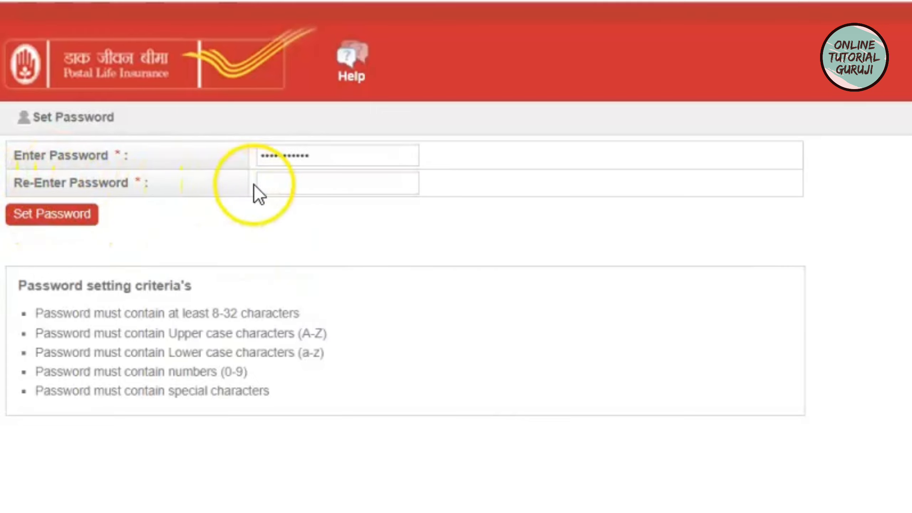
click(267, 182)
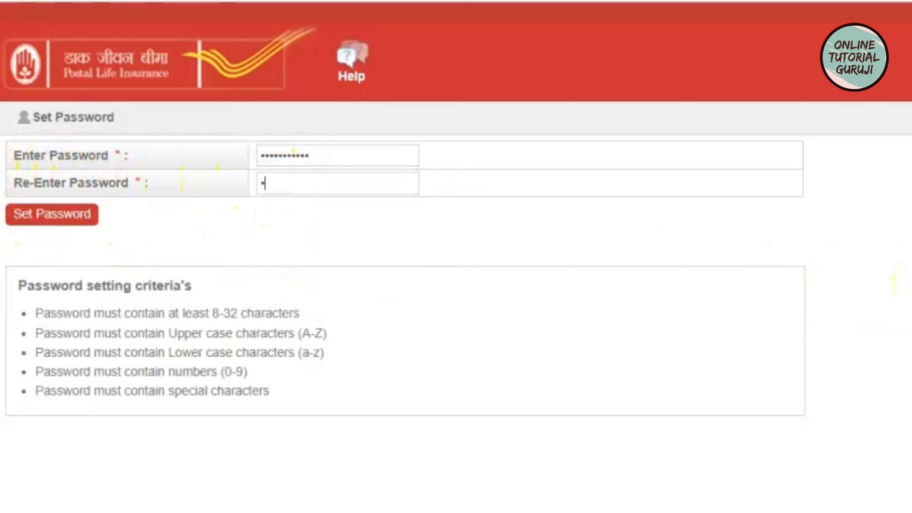
text(***********)
click(66, 224)
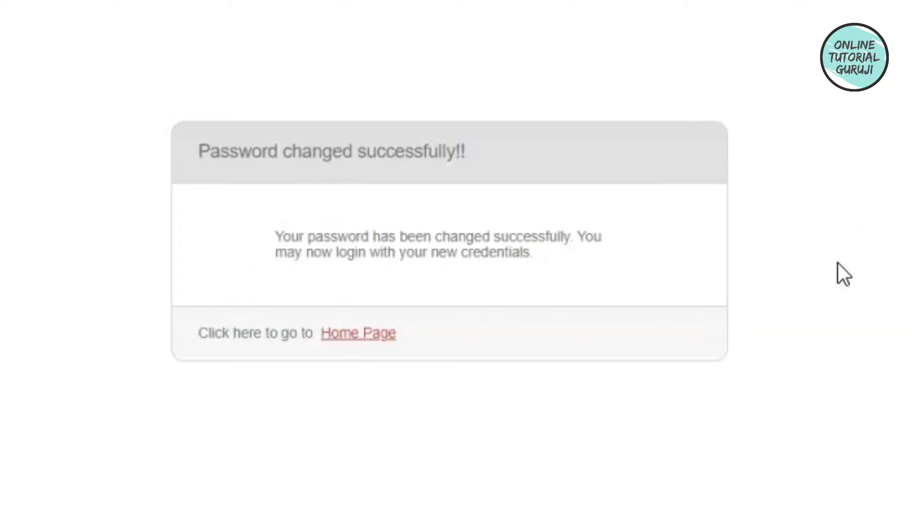
- Follow the Home Page link on the confirmation panel back to the login page
click(376, 334)
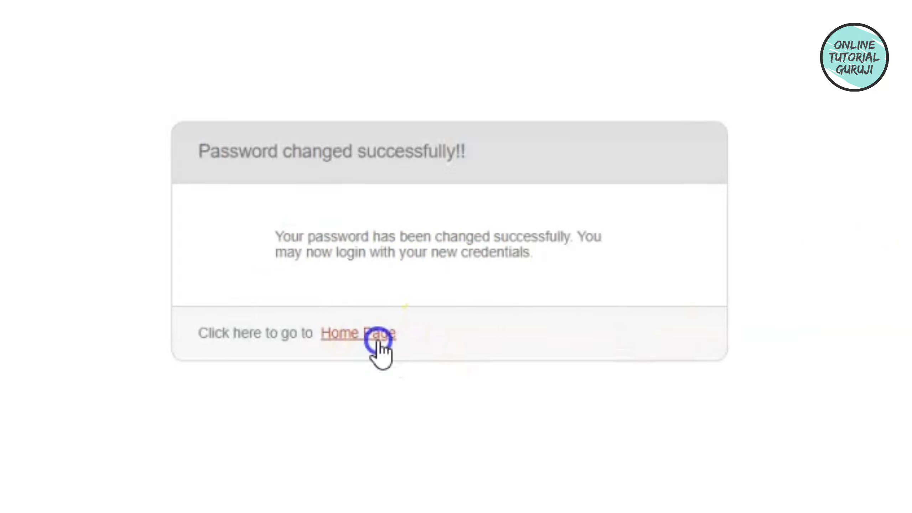